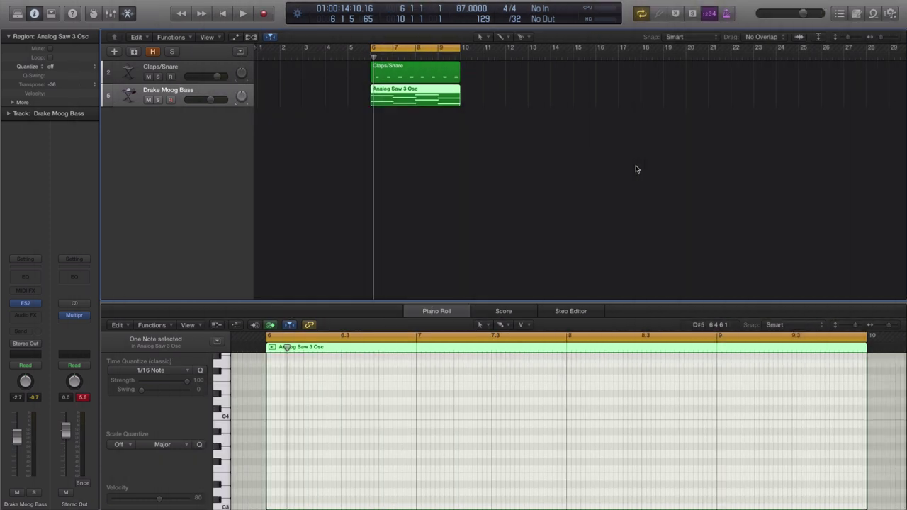
Select both regions and play the pattern to hear their notes.
drag(550, 175, 355, 48)
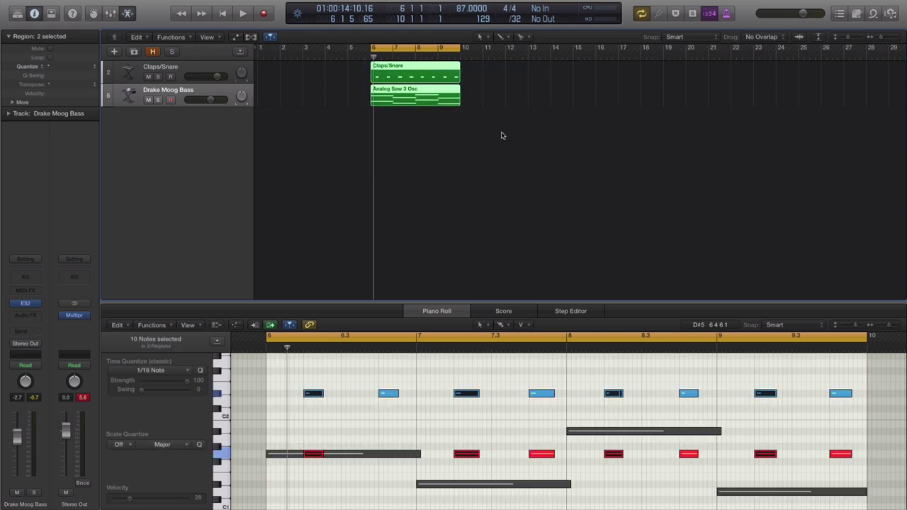
key(space)
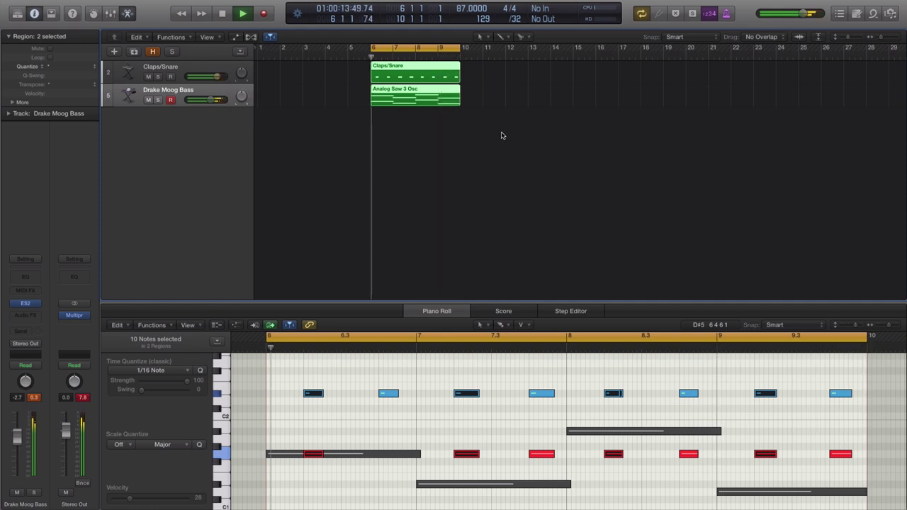
key(space)
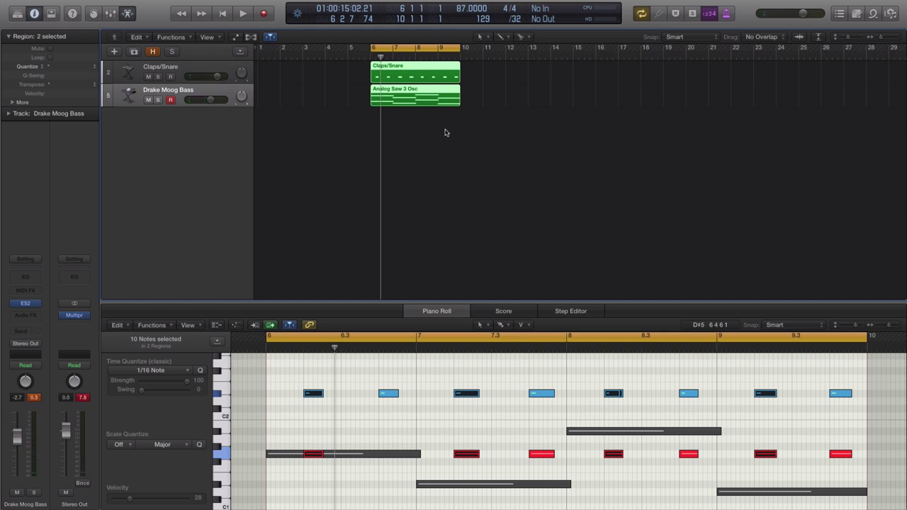
Mute the Drake Moog Bass track and add one new Software Instrument track.
click(178, 92)
click(149, 99)
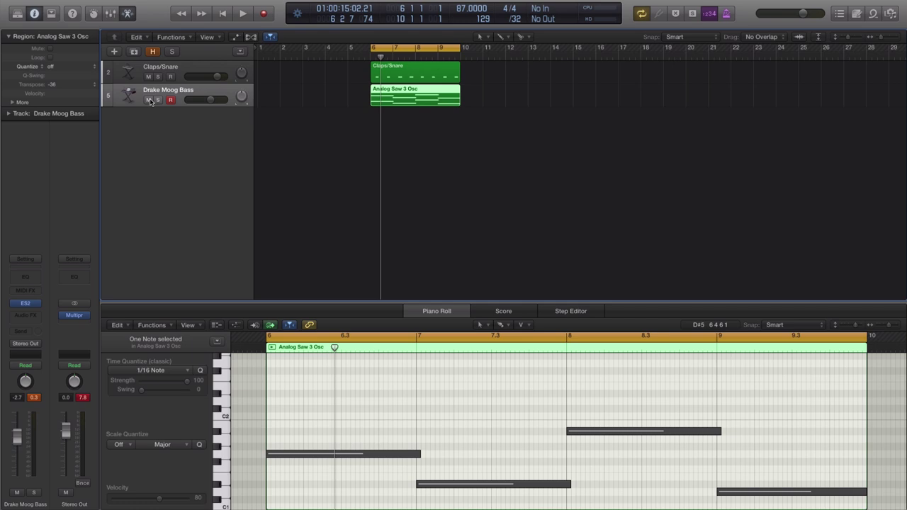
click(113, 51)
click(575, 144)
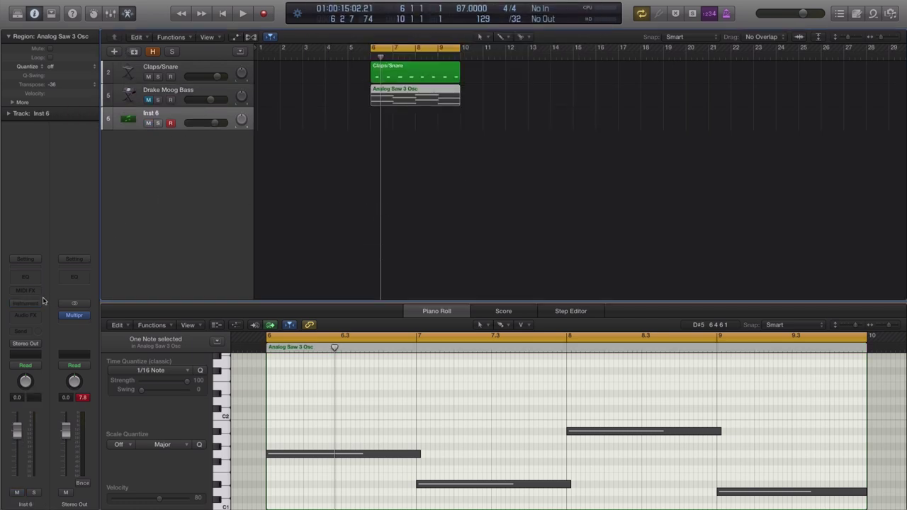
Load ES2 on the new track with the Analog Saw 3 Osc preset.
click(35, 303)
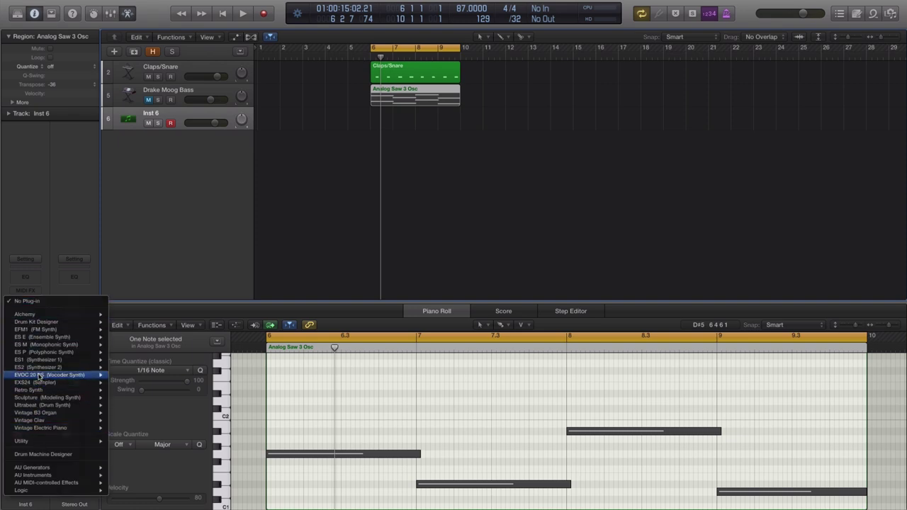
key(Escape)
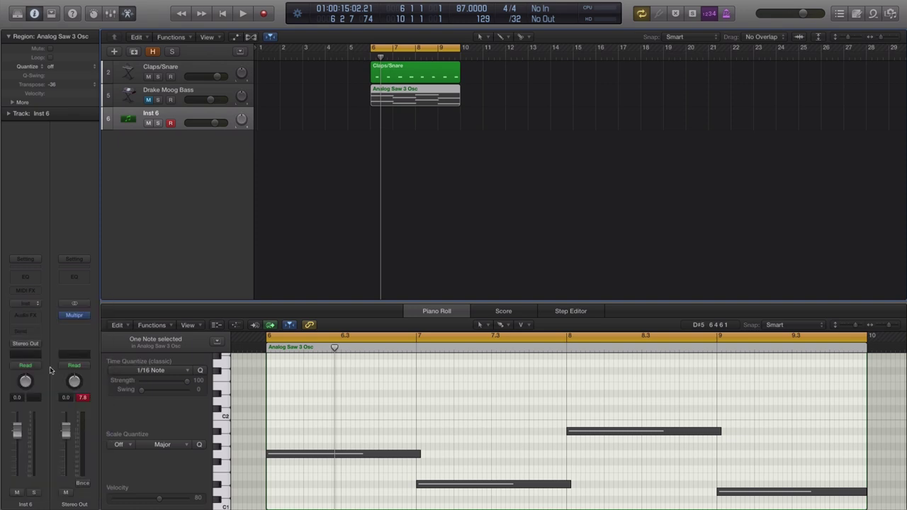
drag(266, 21, 494, 19)
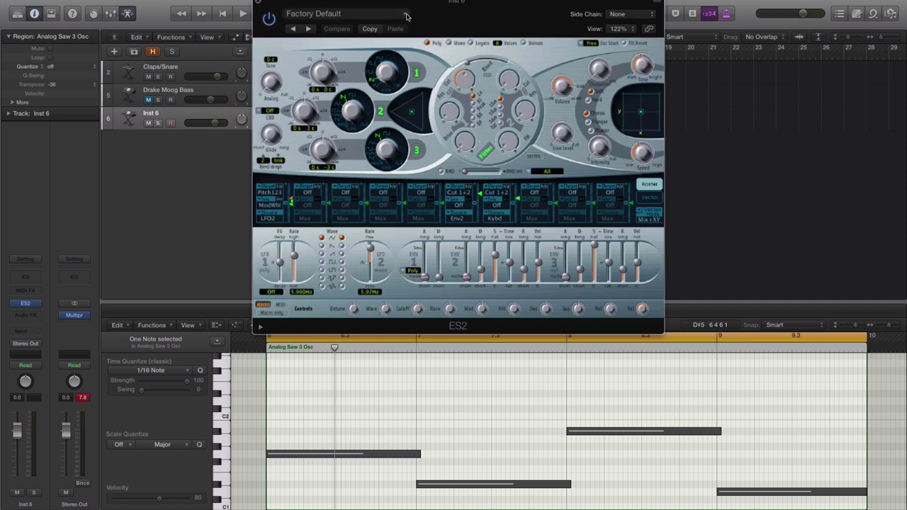
click(406, 16)
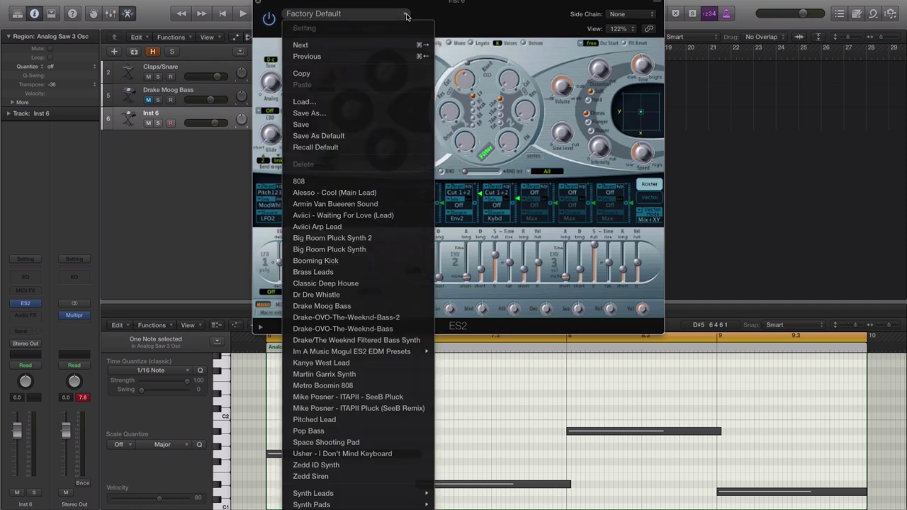
click(380, 363)
mouse_move(312, 504)
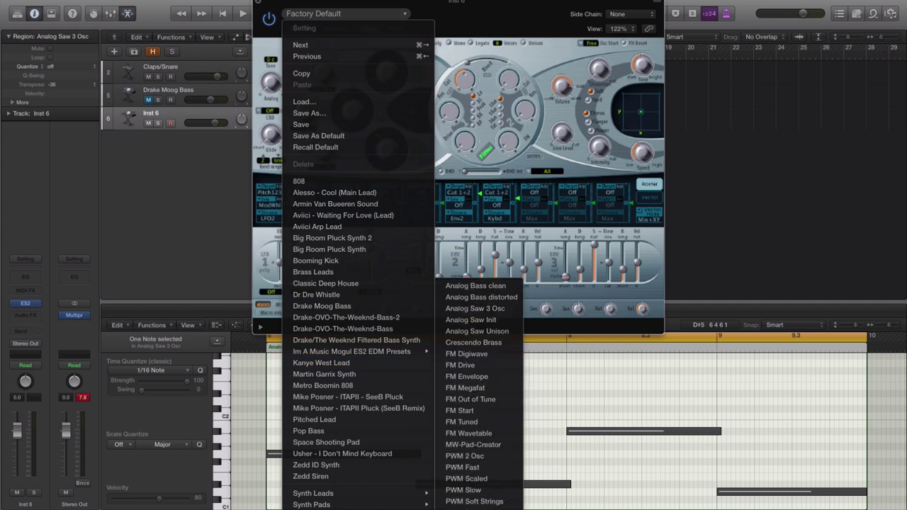
click(485, 312)
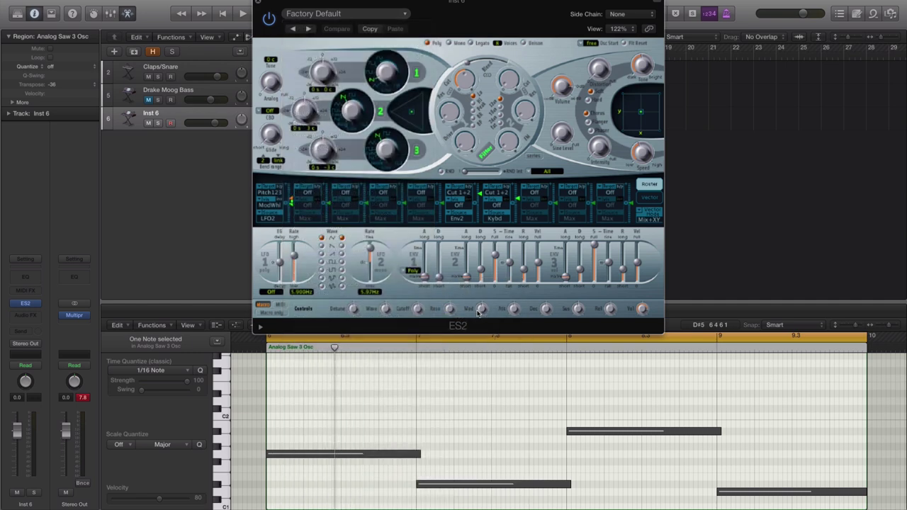
Pencil an empty MIDI region on the new track spanning bar 6 to bar 10.
drag(478, 8, 653, 147)
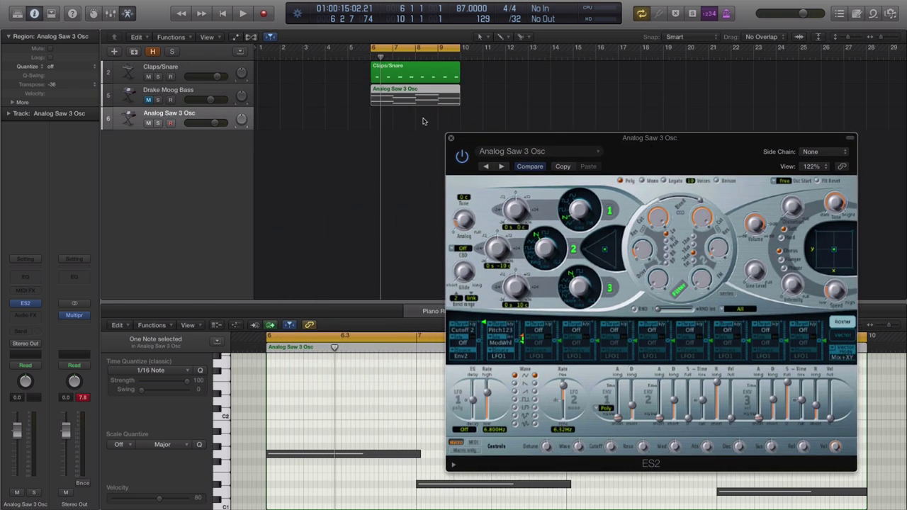
click(501, 38)
click(531, 61)
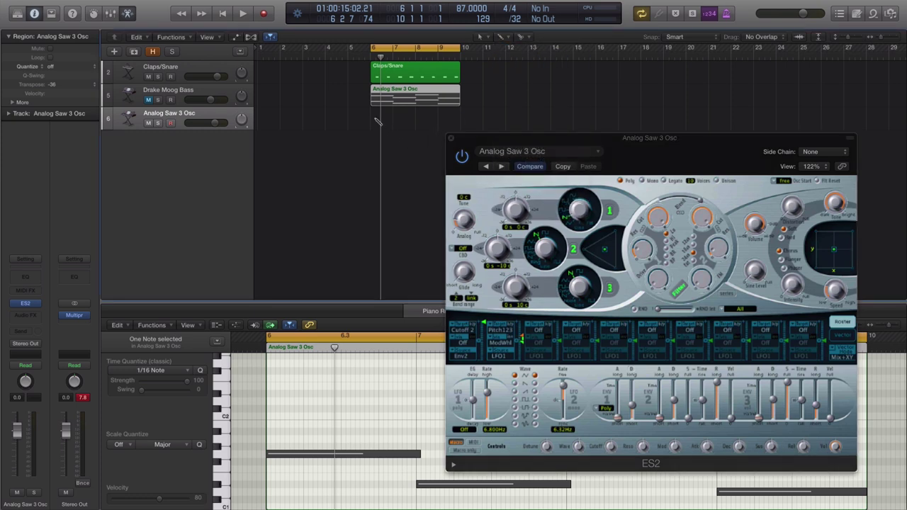
click(379, 122)
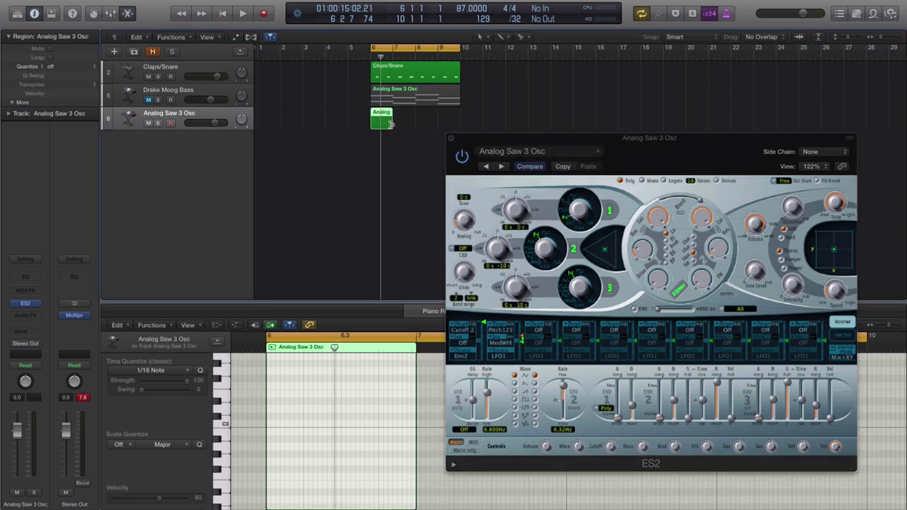
drag(390, 124, 514, 118)
Draw a one-bar G3 note at bar 6, copy it lower into later bars, and play it.
scroll(325, 390, up, 1)
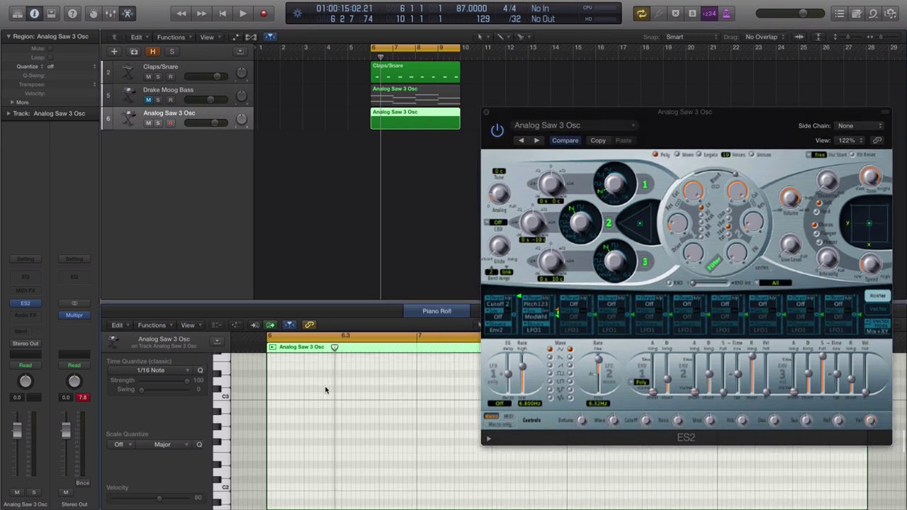
scroll(326, 389, up, 4)
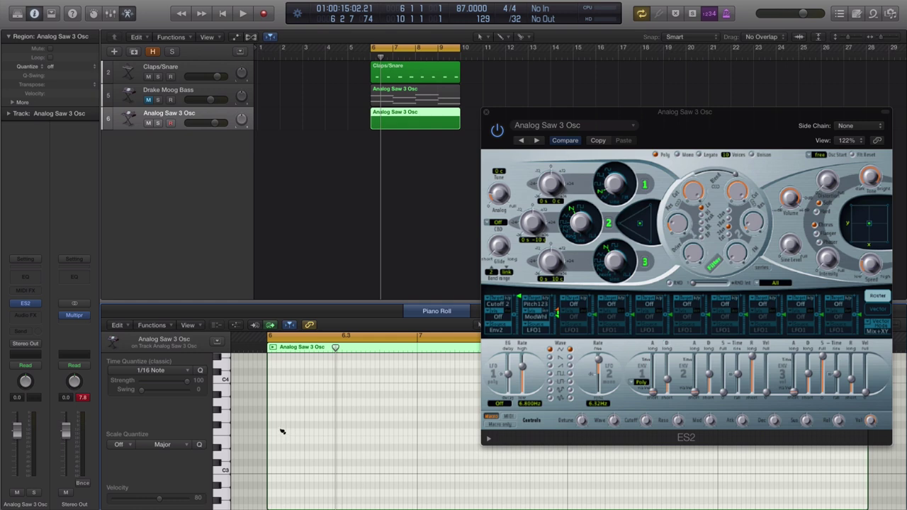
click(274, 417)
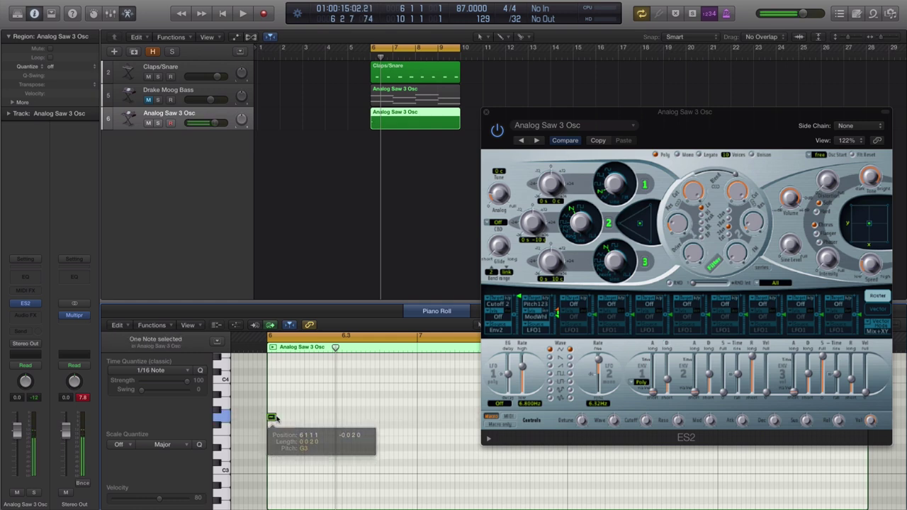
drag(277, 418, 417, 417)
click(486, 112)
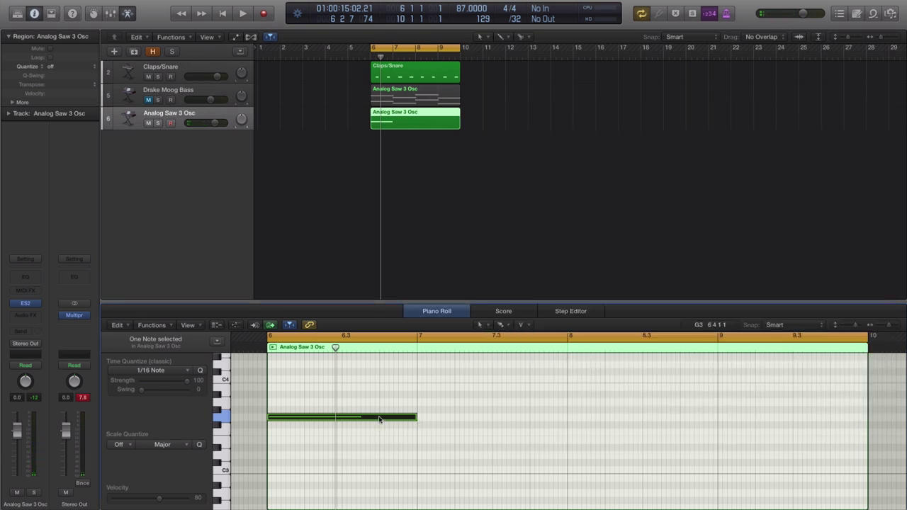
drag(381, 417, 810, 461)
key(space)
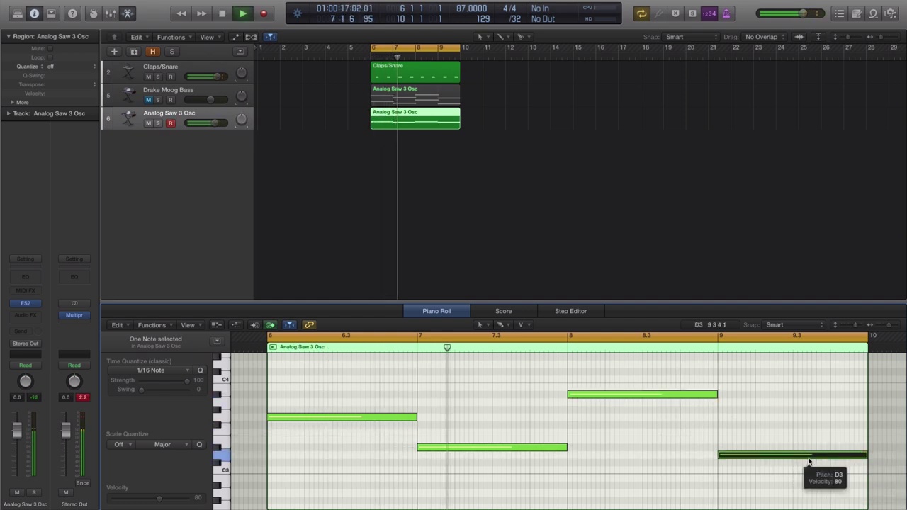
key(space)
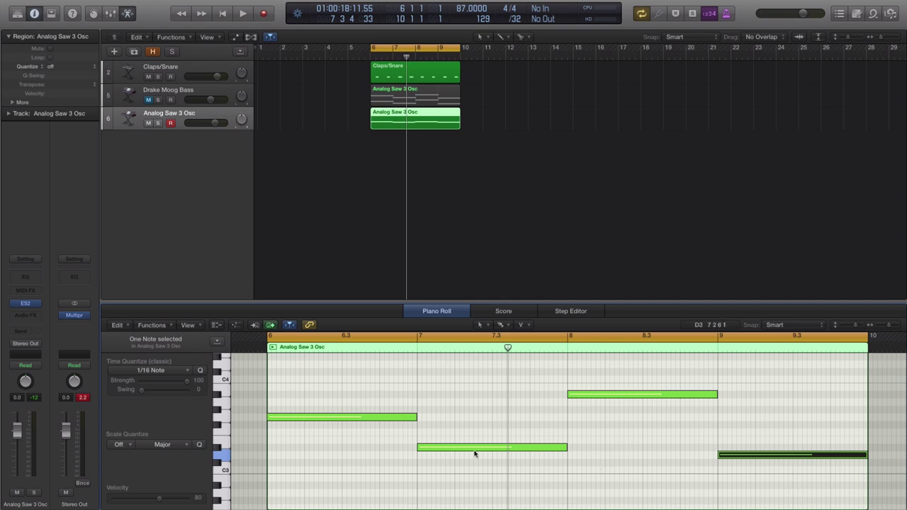
Extend the G3, second and A#3 notes just past bars 7, 8 and 9 so they overlap.
drag(417, 418, 426, 418)
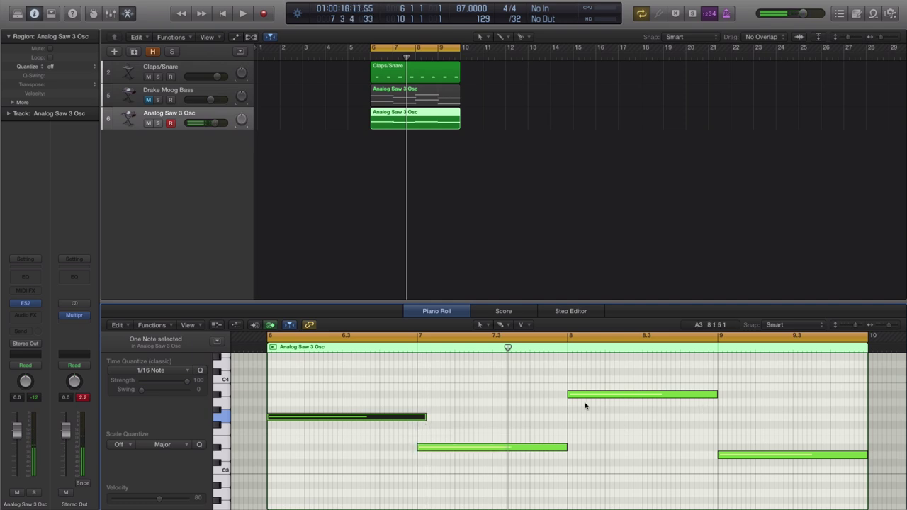
drag(566, 447, 576, 447)
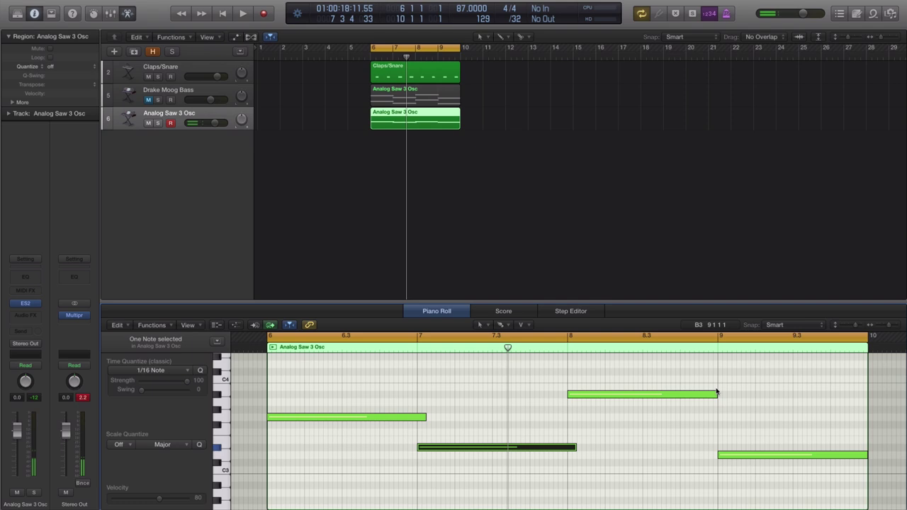
drag(717, 394, 722, 395)
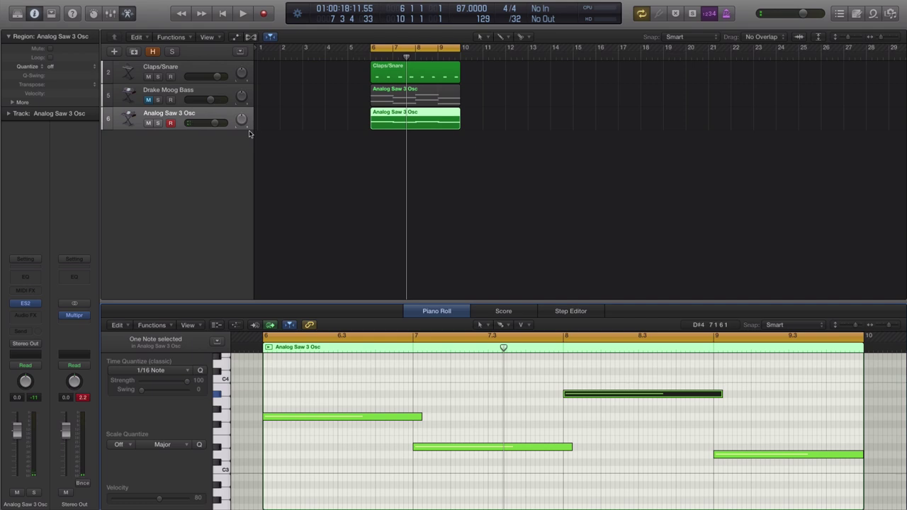
Open the ES2 plugin and turn its output Volume down to about -1.0 dB while auditioning.
click(26, 304)
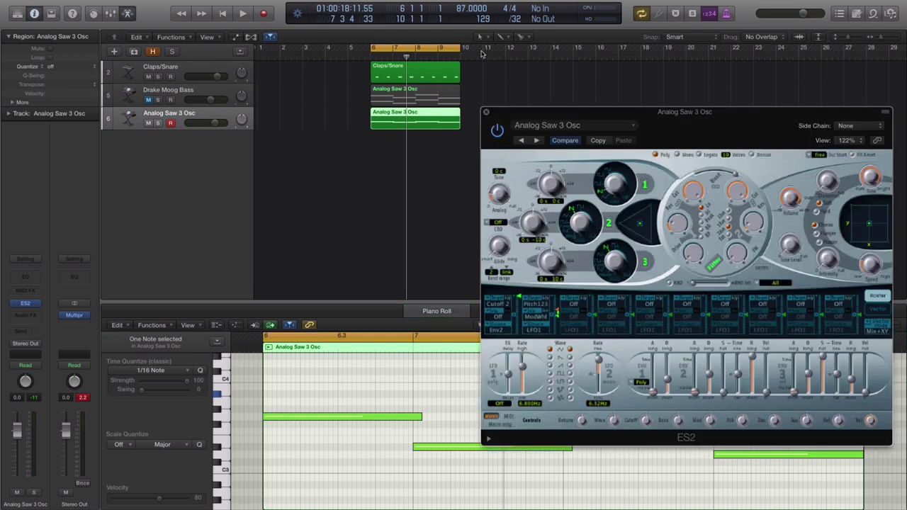
key(space)
drag(675, 138, 528, 100)
key(space)
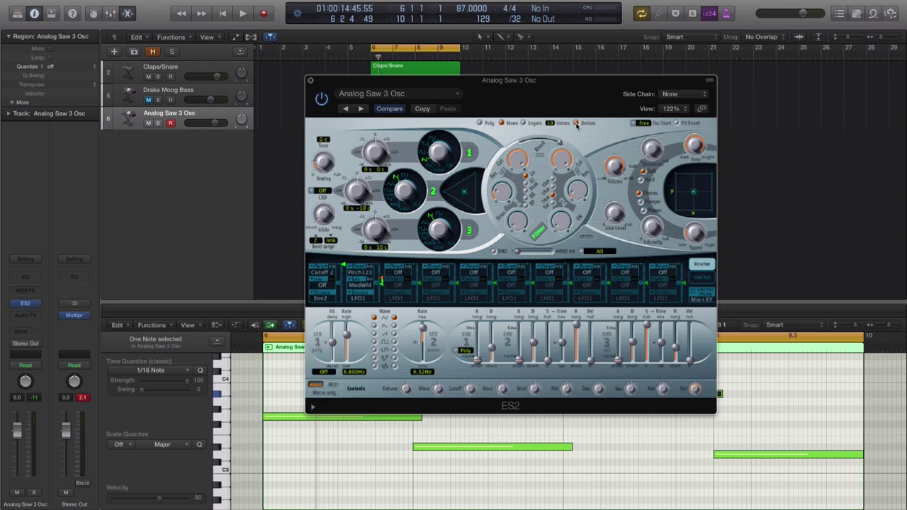
key(space)
key(space)
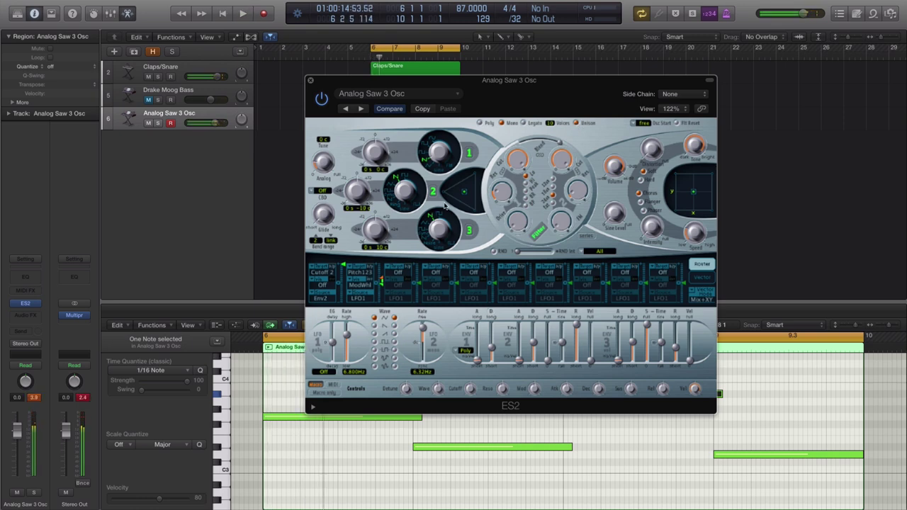
drag(615, 169, 613, 185)
key(space)
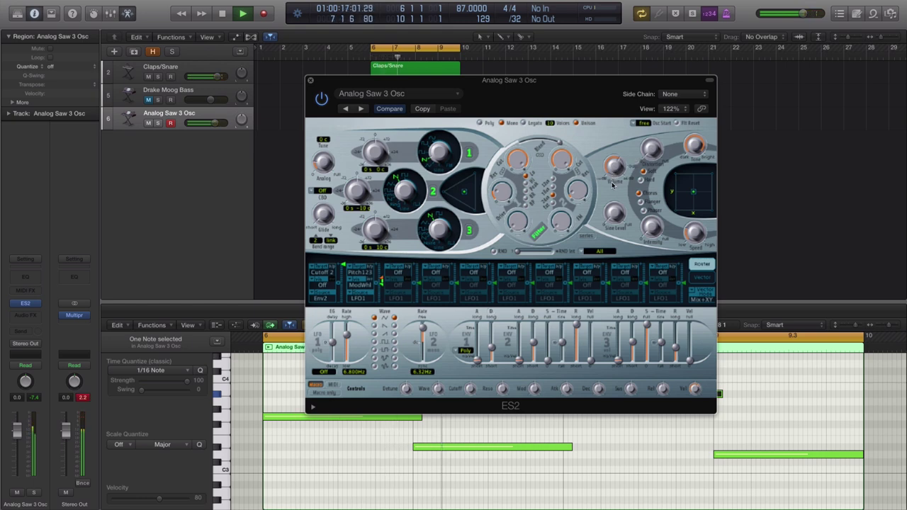
key(space)
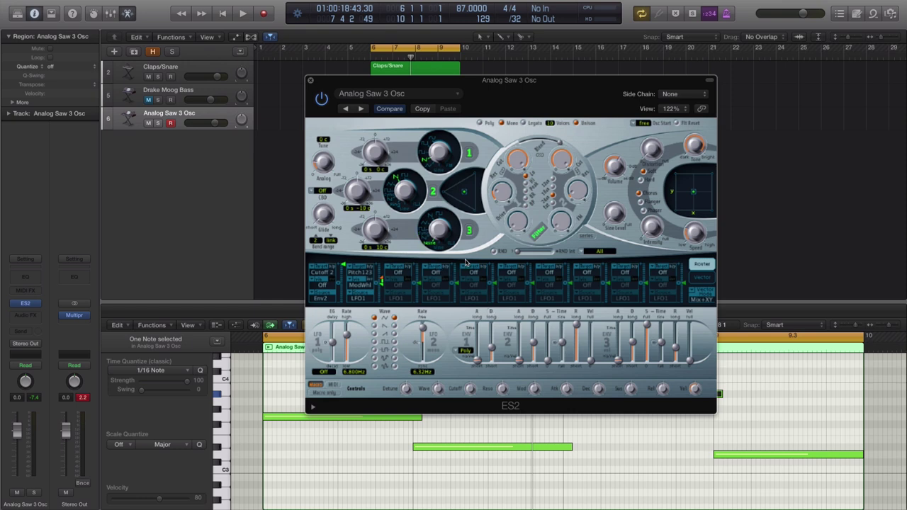
Audition the bass and move the oscillator-mix dot to rebalance oscillators 1–3.
key(space)
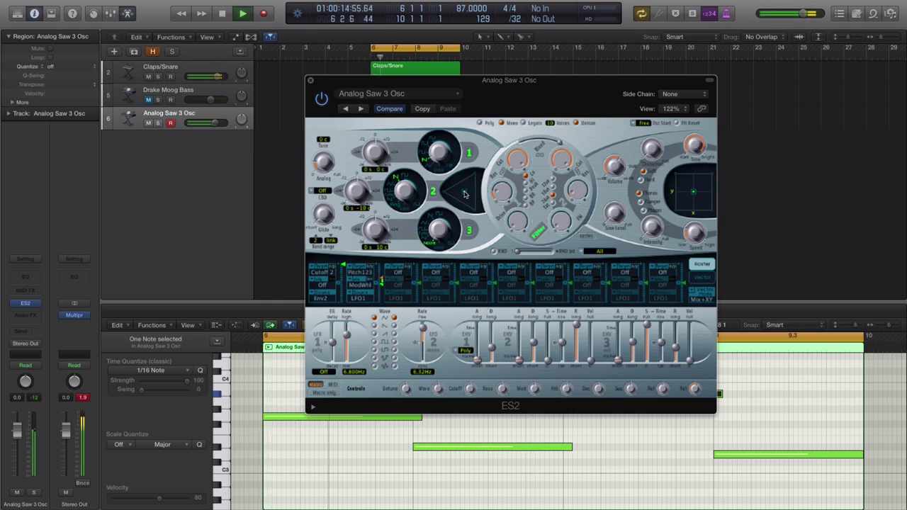
key(space)
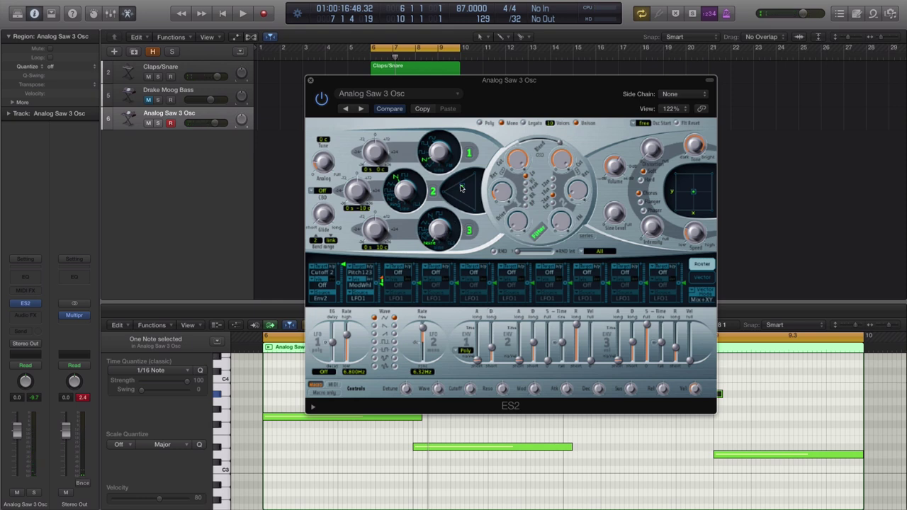
key(space)
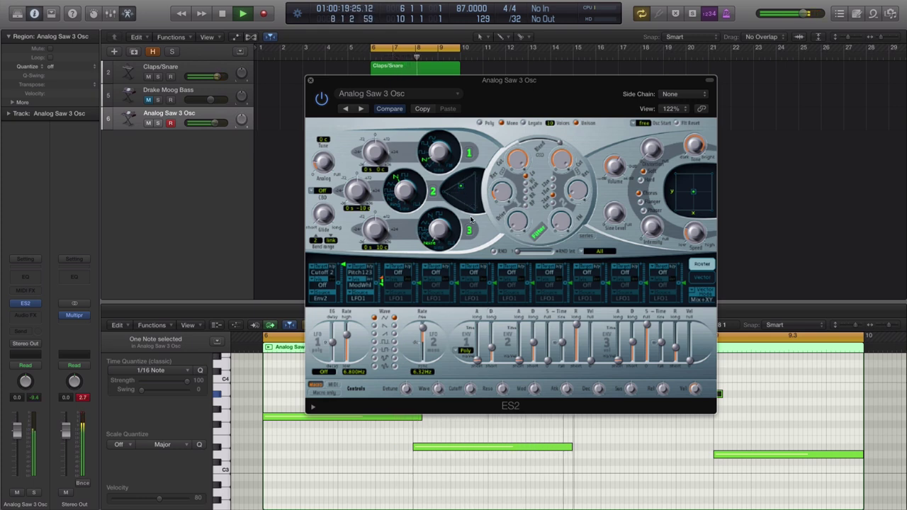
key(space)
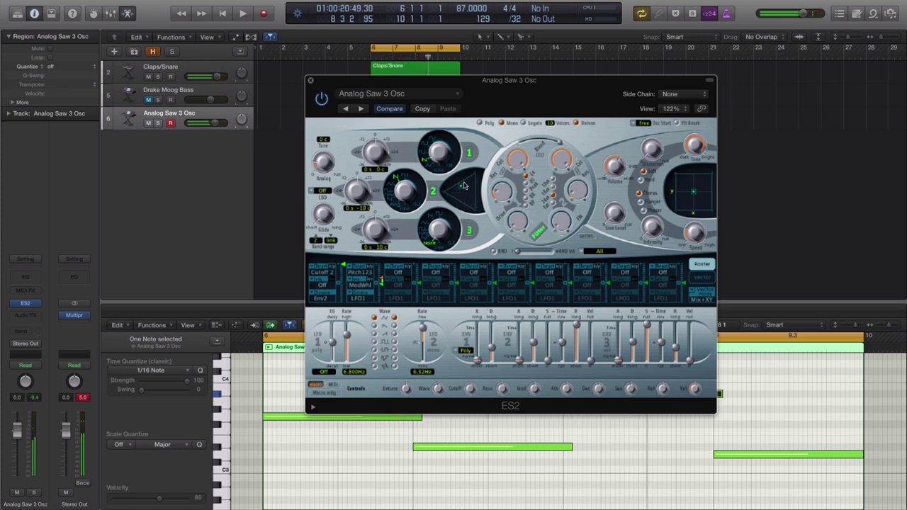
key(space)
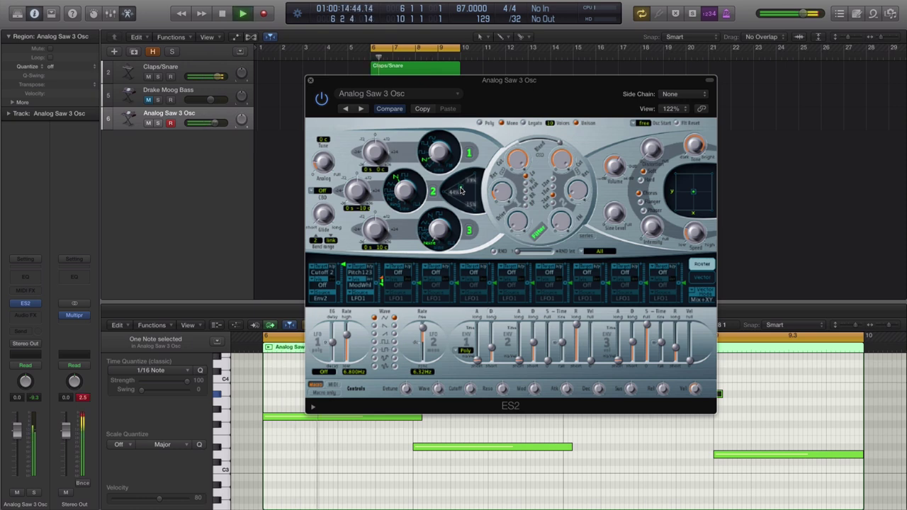
drag(460, 190, 462, 190)
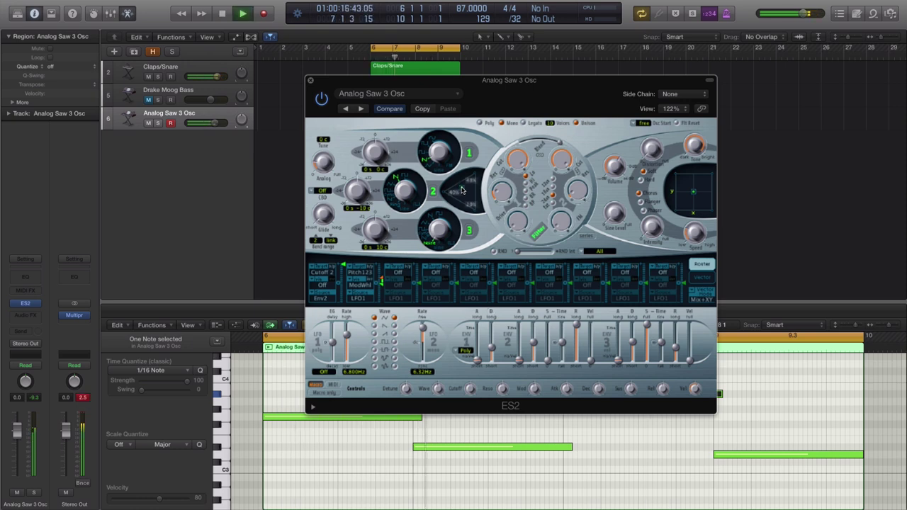
Raise the ES2 Analog knob from 0.131 to about 0.278 and replay the bass.
key(space)
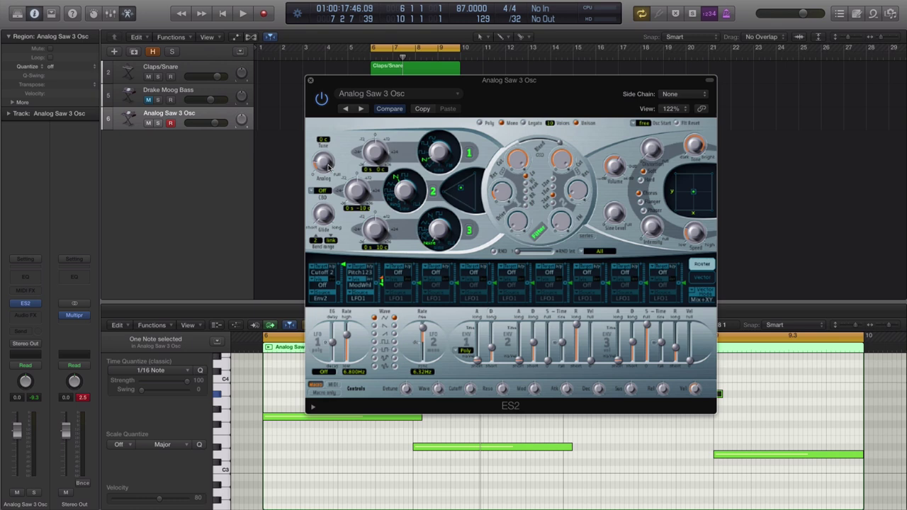
key(space)
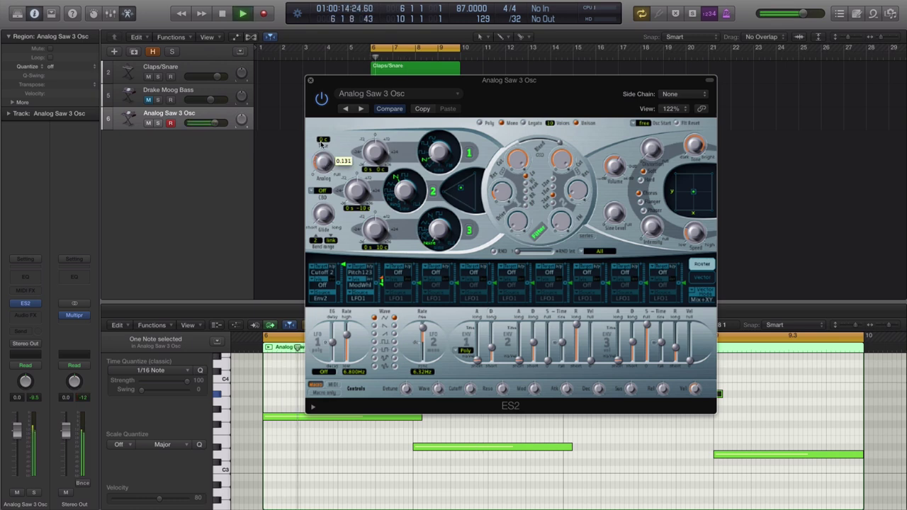
drag(321, 144, 309, 98)
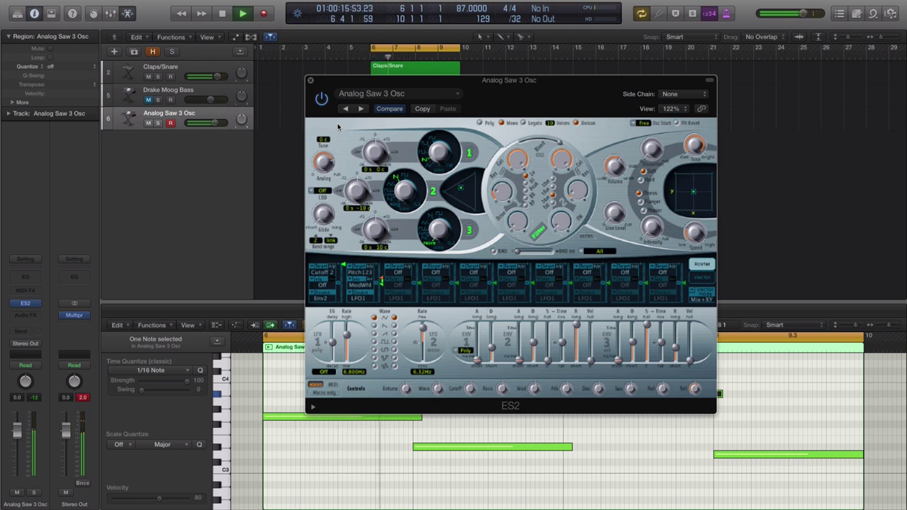
key(space)
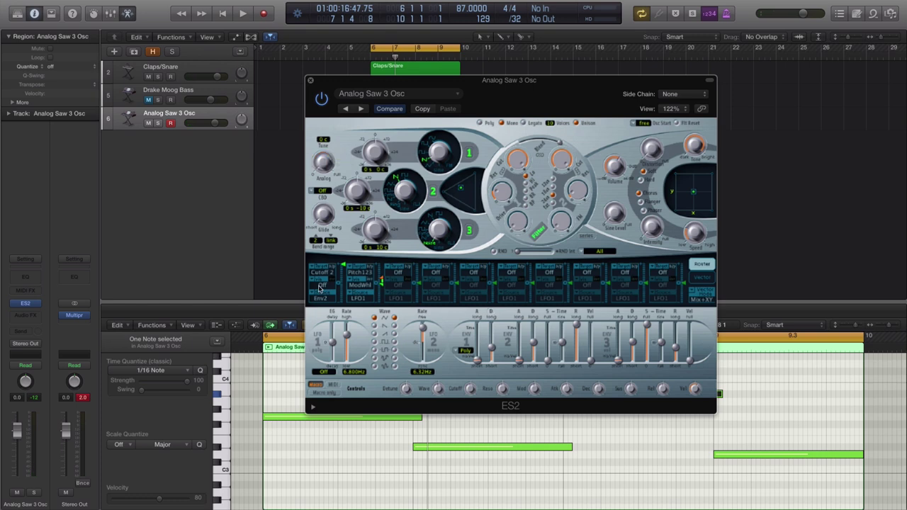
key(space)
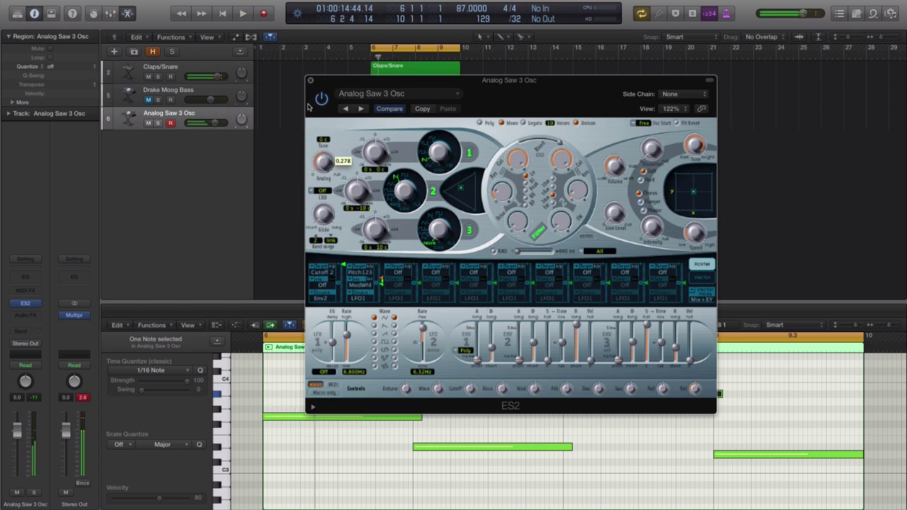
key(space)
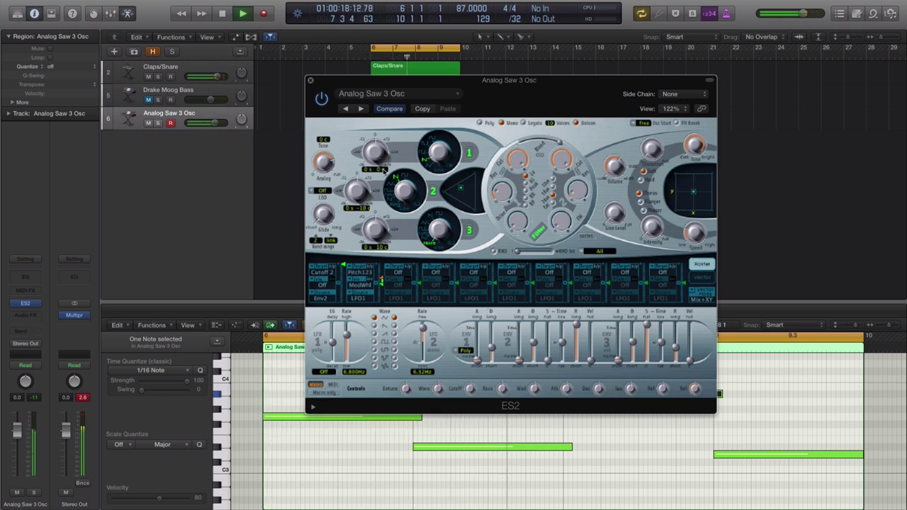
Play the bass line from bar 5 to hear the 140 ms glide.
key(space)
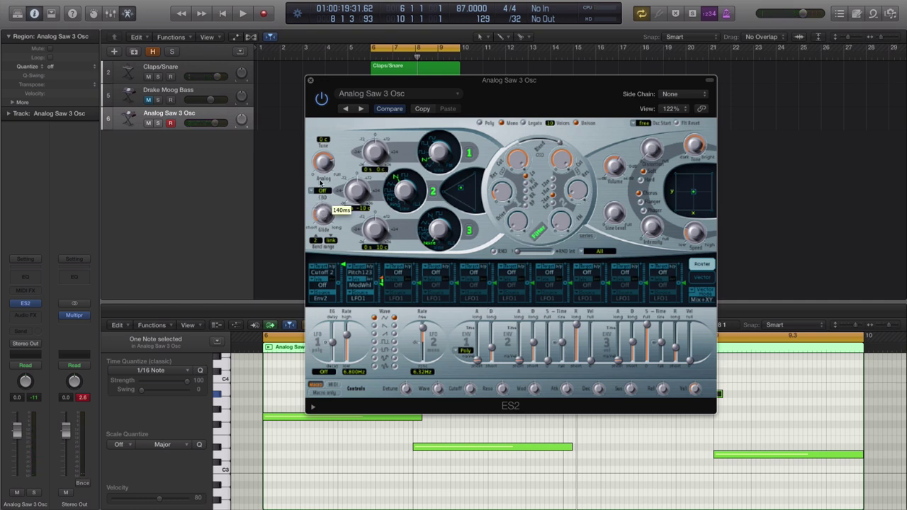
key(space)
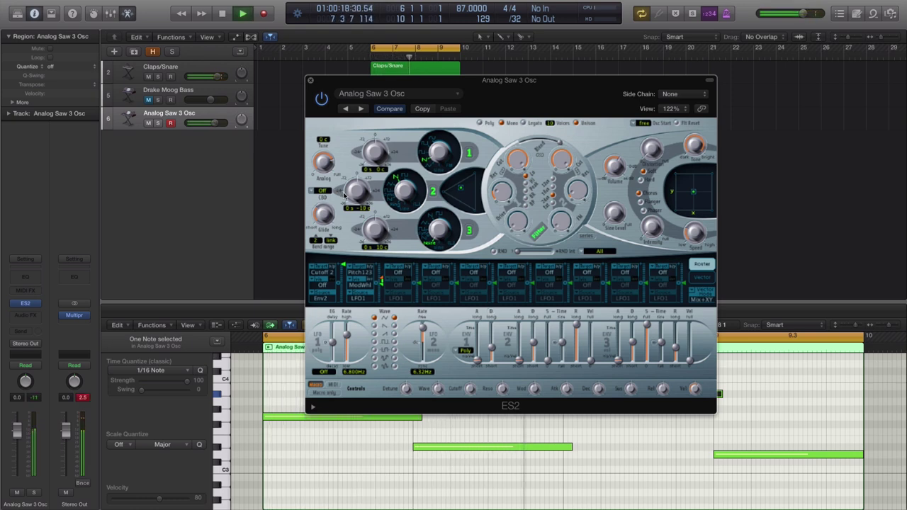
key(space)
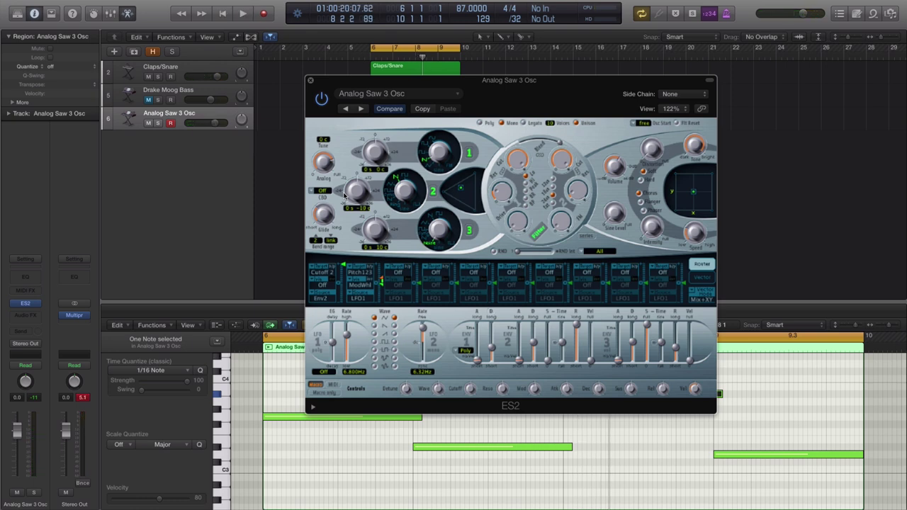
key(space)
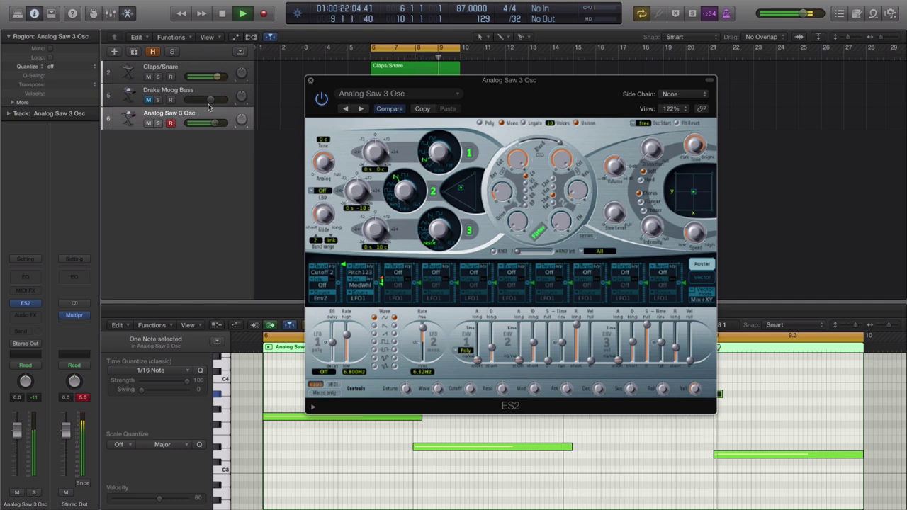
Drop the Claps/Snare volume to -3.1 dB and raise the ES2 window to reveal more notes.
mouse_move(210, 77)
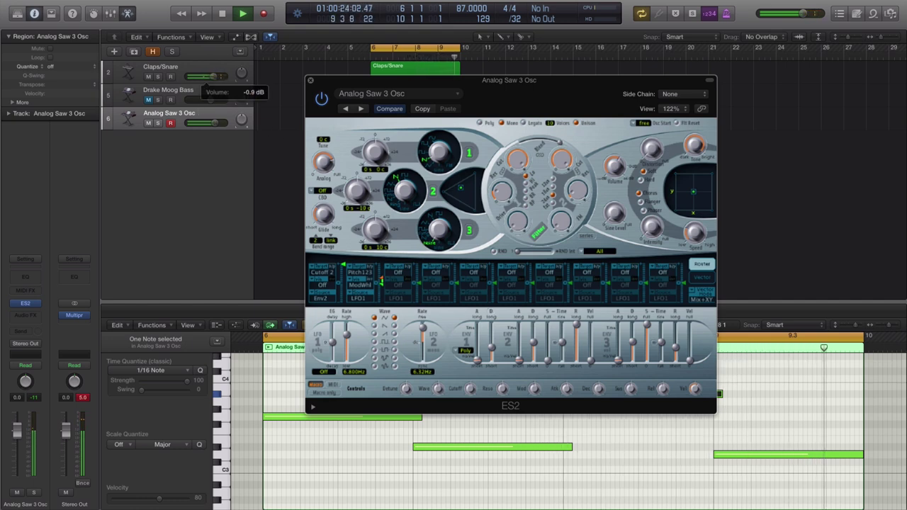
click(211, 78)
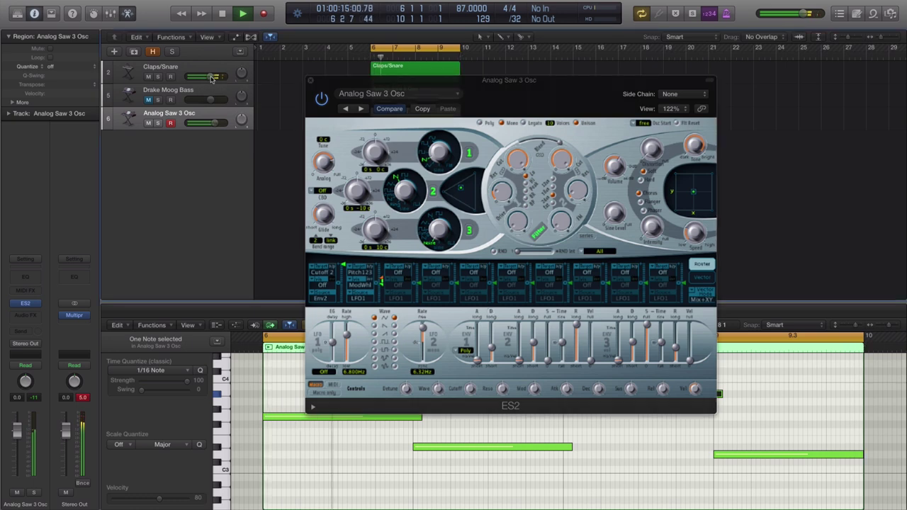
drag(211, 78, 209, 78)
key(space)
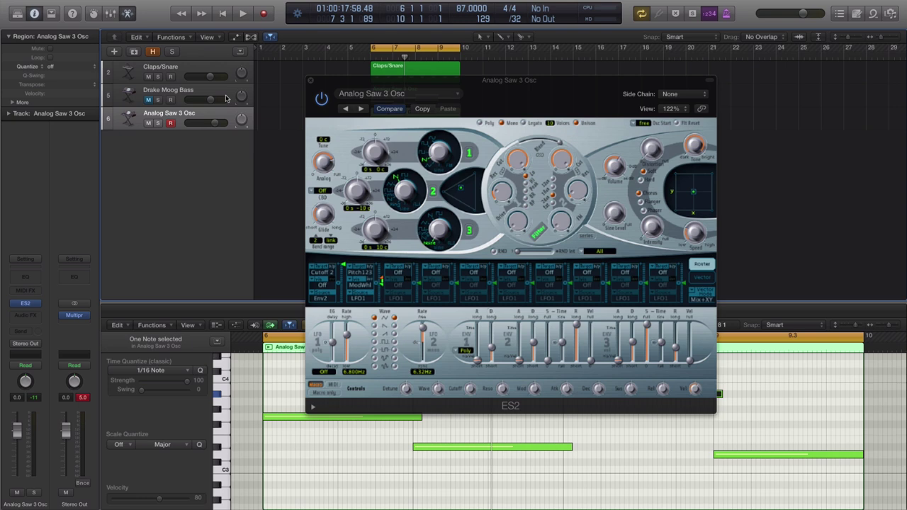
drag(544, 101, 539, 55)
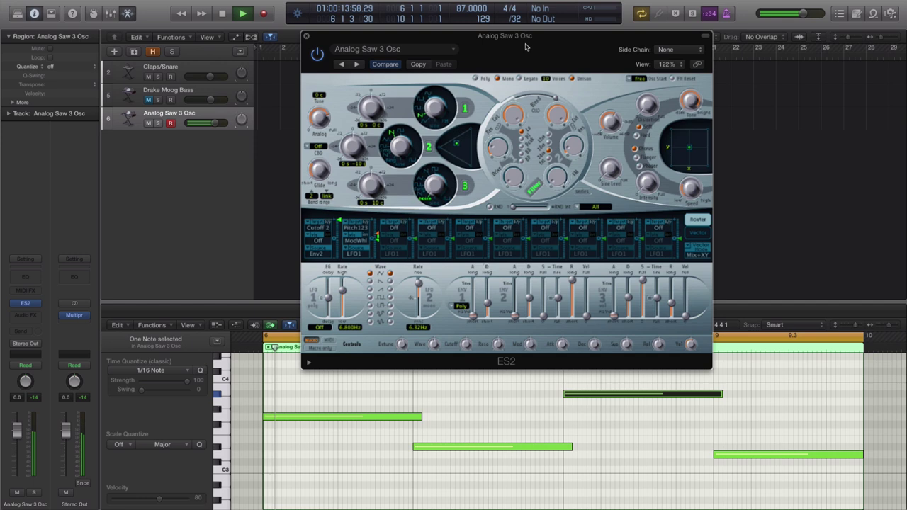
Set ES2 Cutoff to 0.466, another filter knob to 0.92, and nudge Volume down while auditioning.
key(space)
drag(505, 42, 527, 103)
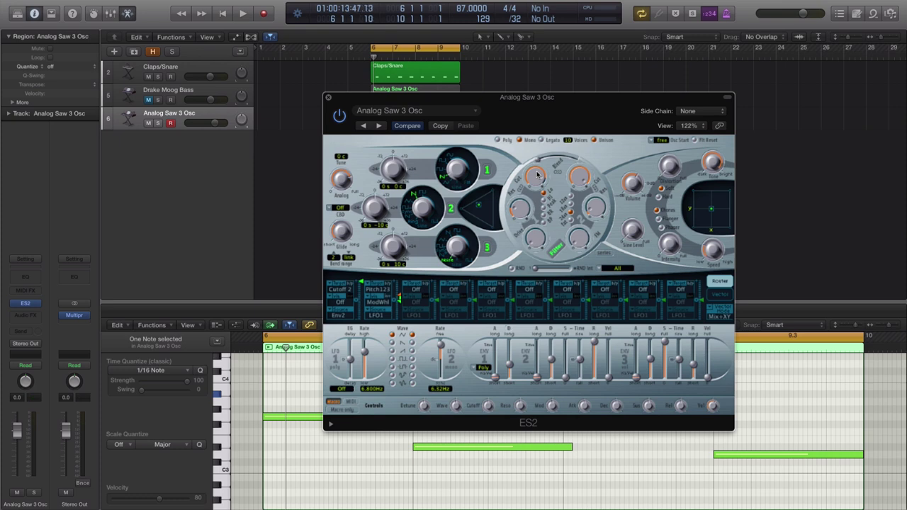
key(space)
drag(537, 175, 534, 218)
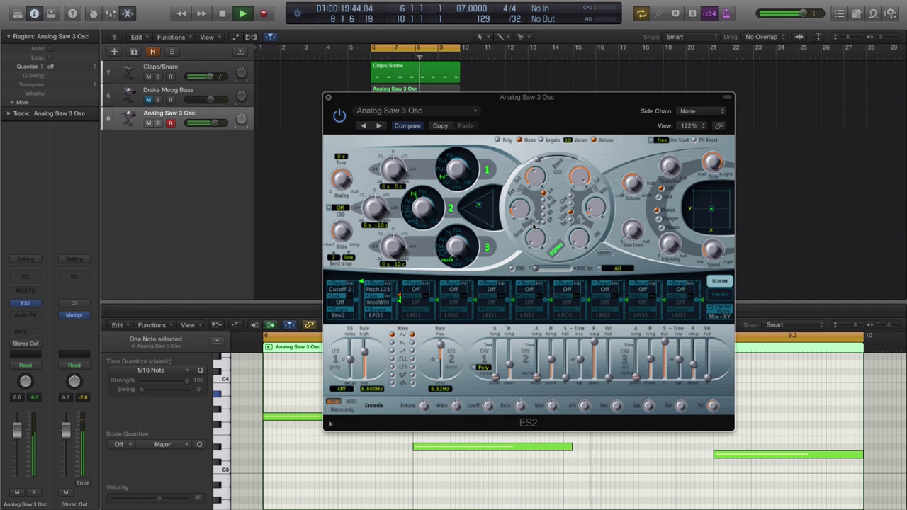
key(space)
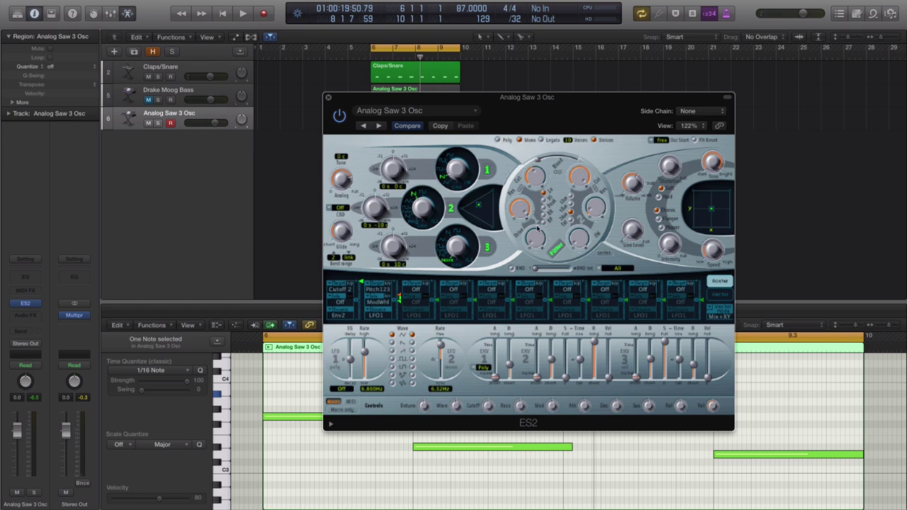
key(space)
drag(523, 211, 525, 217)
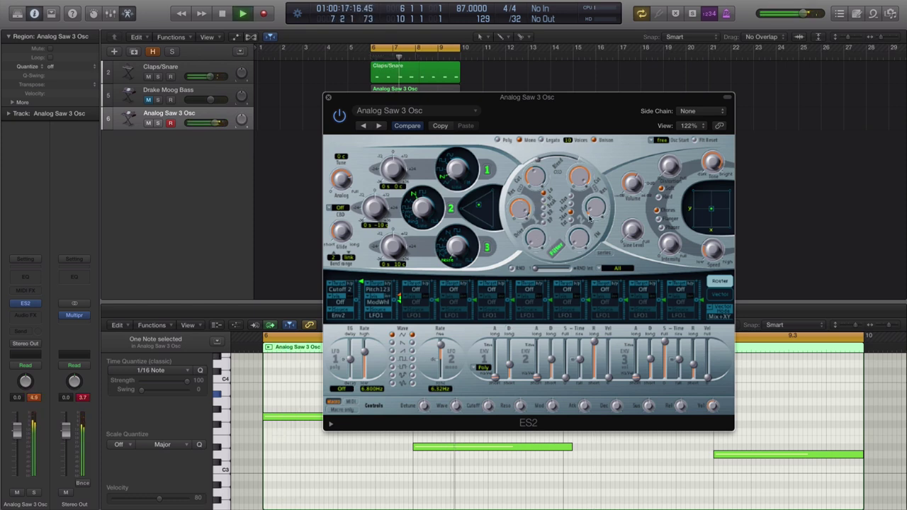
drag(632, 191, 629, 198)
key(space)
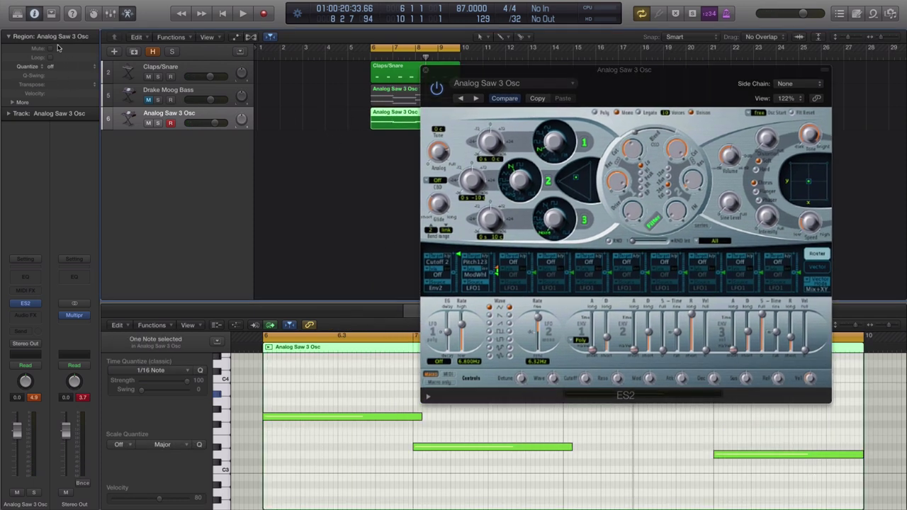
Transpose the Analog Saw 3 Osc region by -24 and audition it.
click(96, 84)
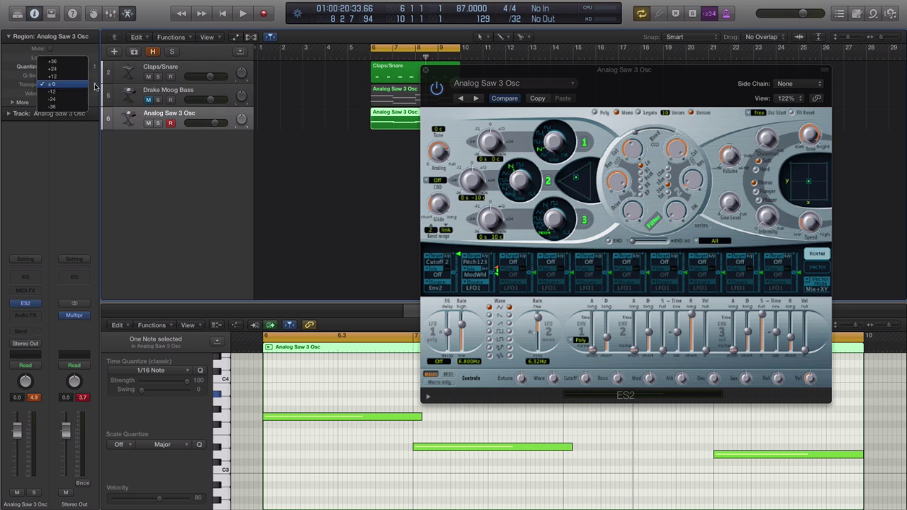
click(61, 105)
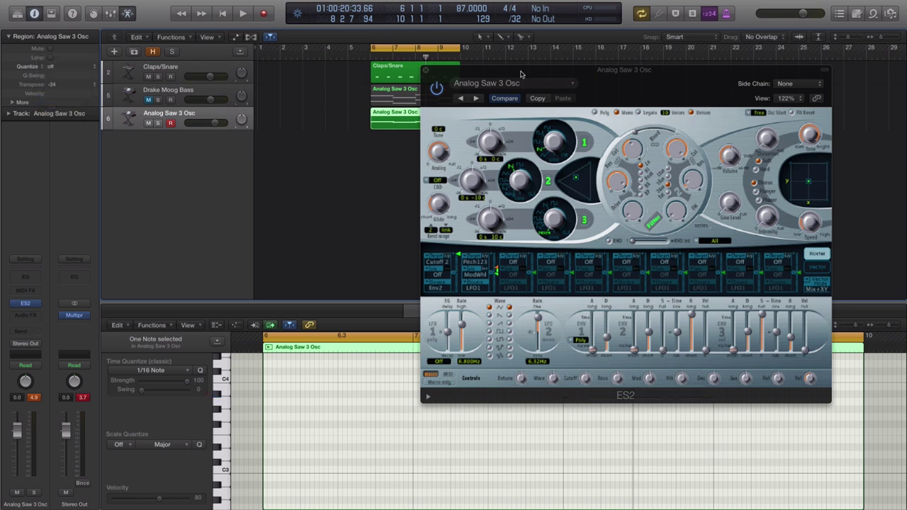
key(space)
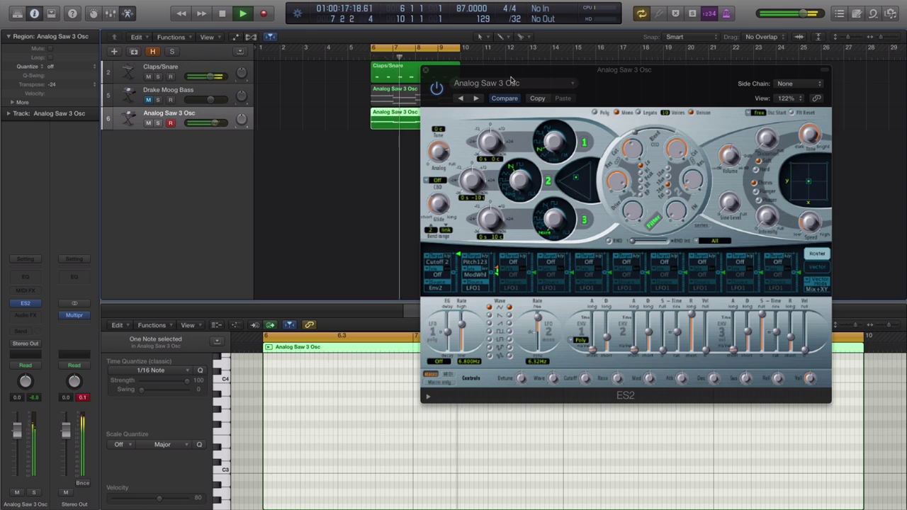
key(space)
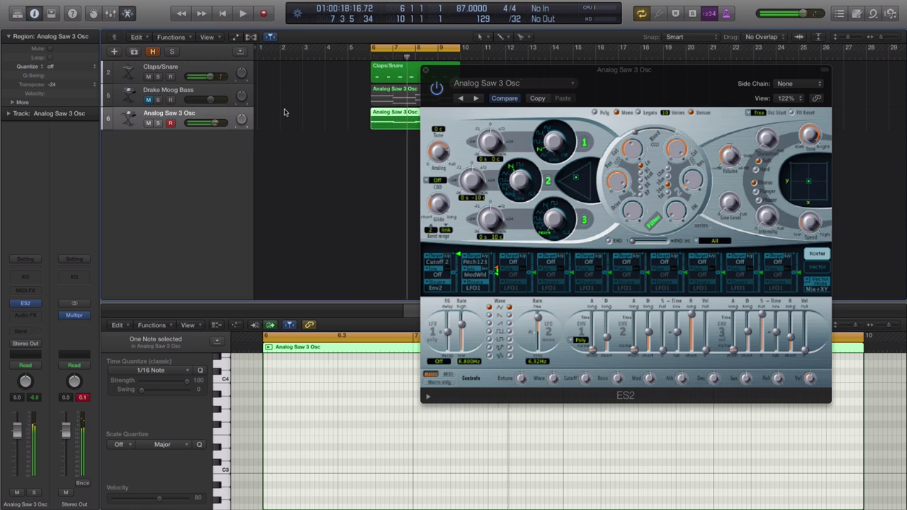
Change the region Transpose to -36 and play the lower bass.
click(95, 86)
key(Return)
key(space)
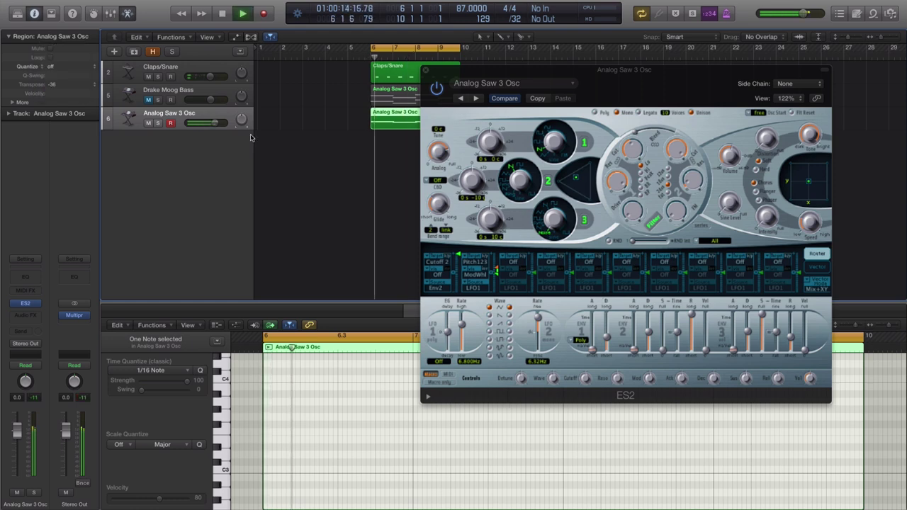
During playback, raise ES2 resonance to 0.87 and cutoff to 0.428, then stop and lower the window.
click(634, 151)
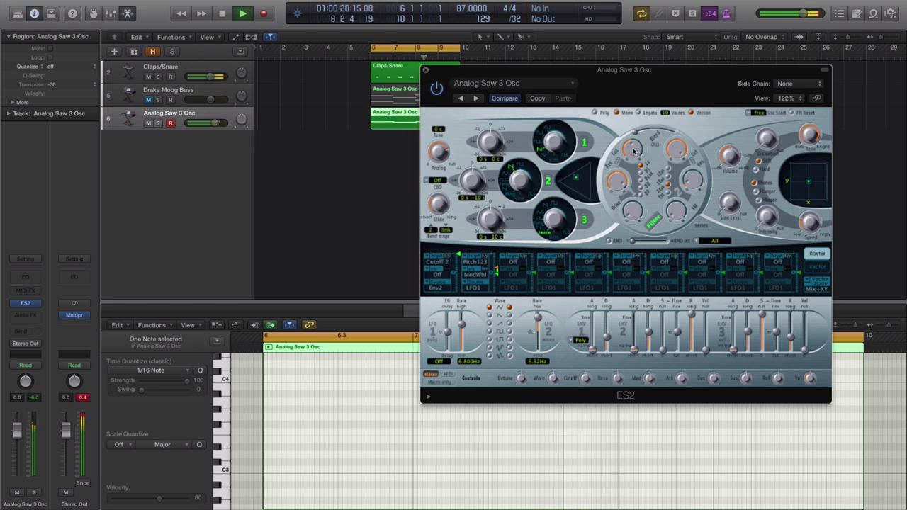
drag(626, 182, 621, 187)
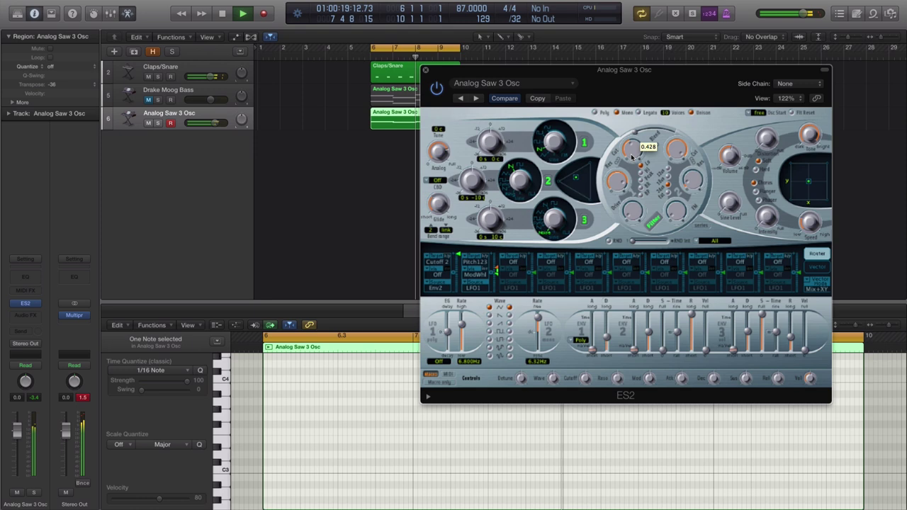
drag(633, 153, 633, 158)
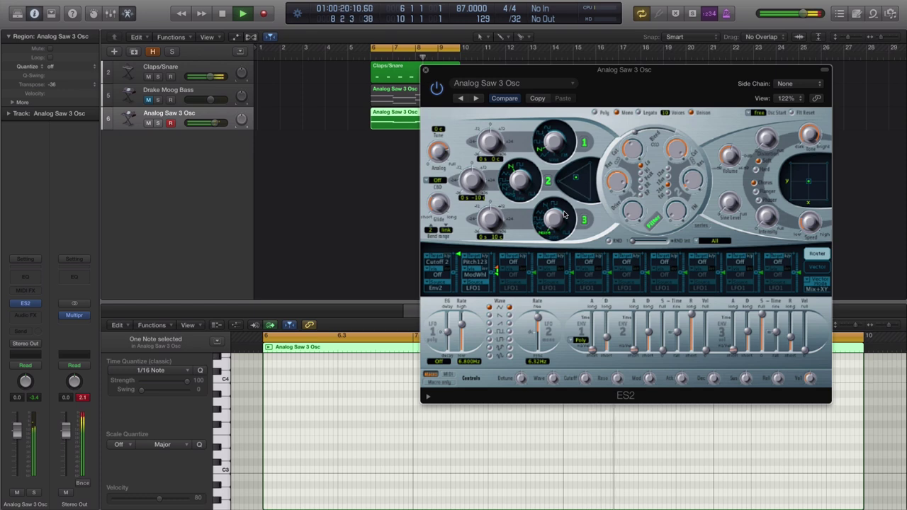
key(space)
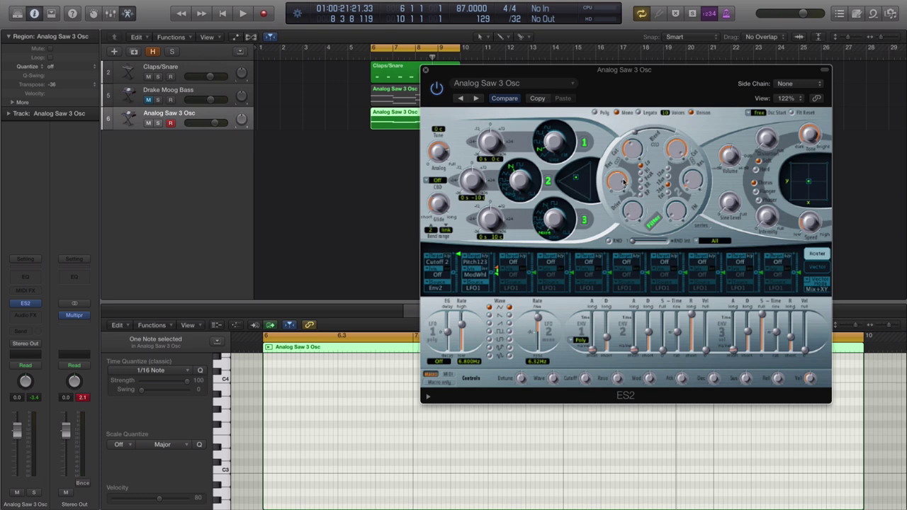
drag(654, 84, 584, 107)
While the loop plays, fine-tune ES2 cutoff to about 0.454 and resonance to about 0.82.
key(space)
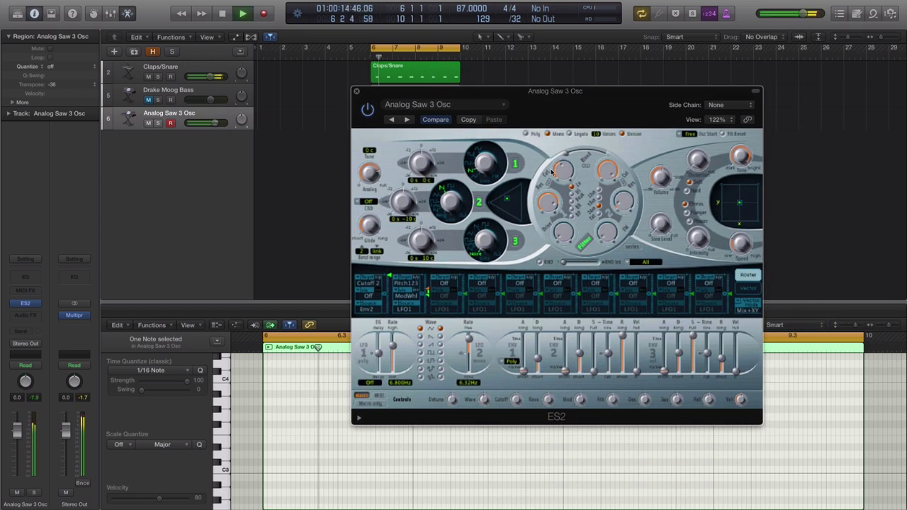
click(562, 169)
drag(562, 169, 543, 213)
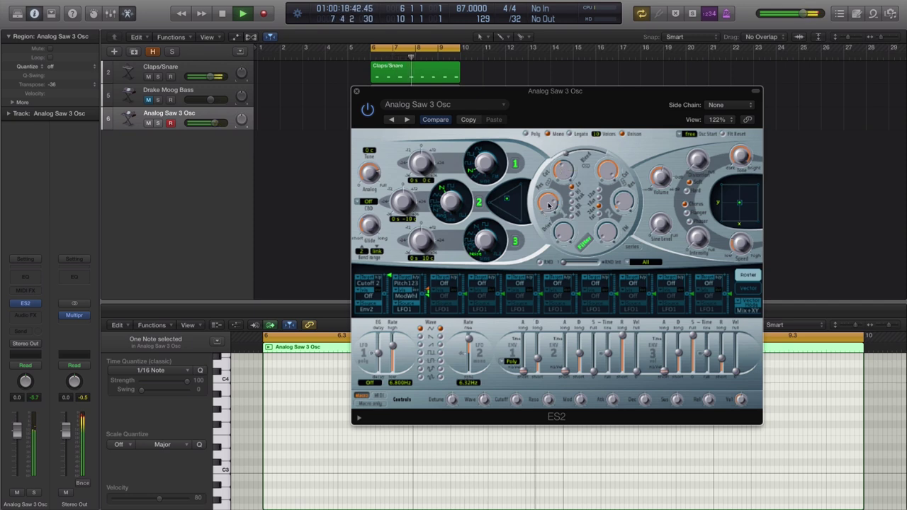
drag(562, 179, 562, 172)
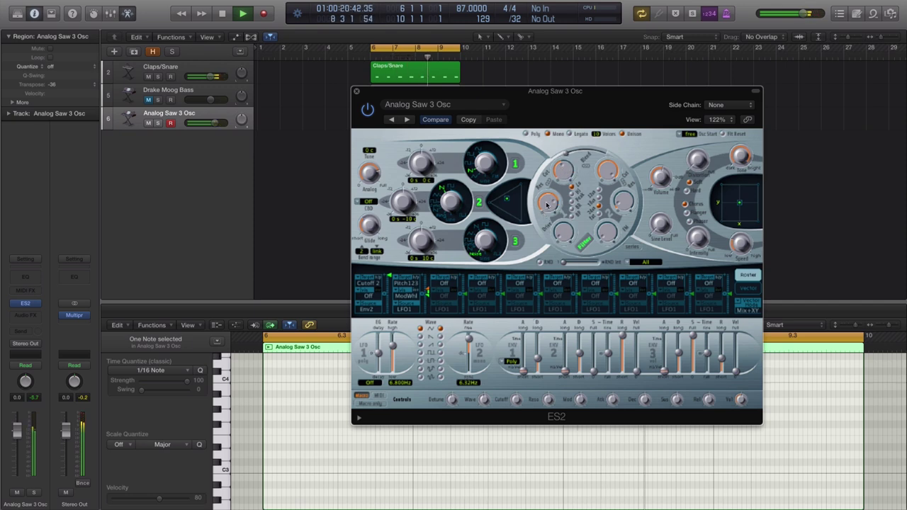
drag(548, 204, 548, 203)
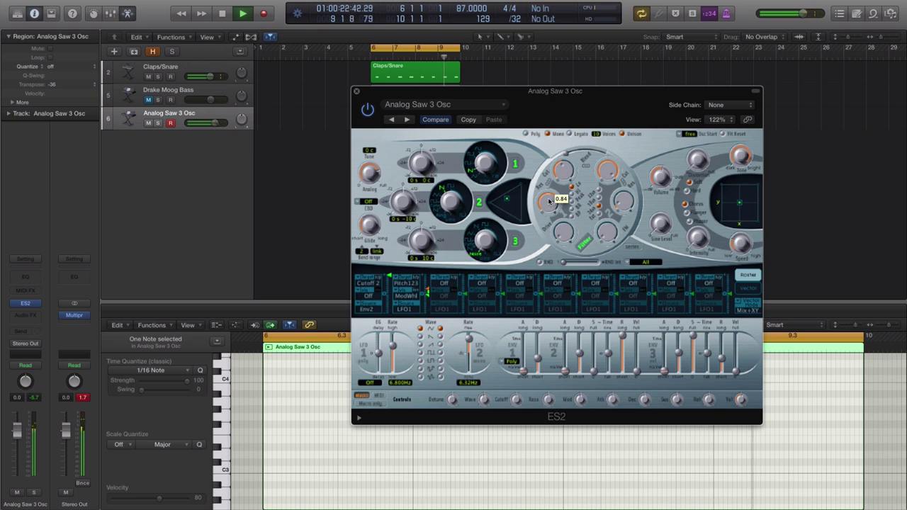
click(562, 177)
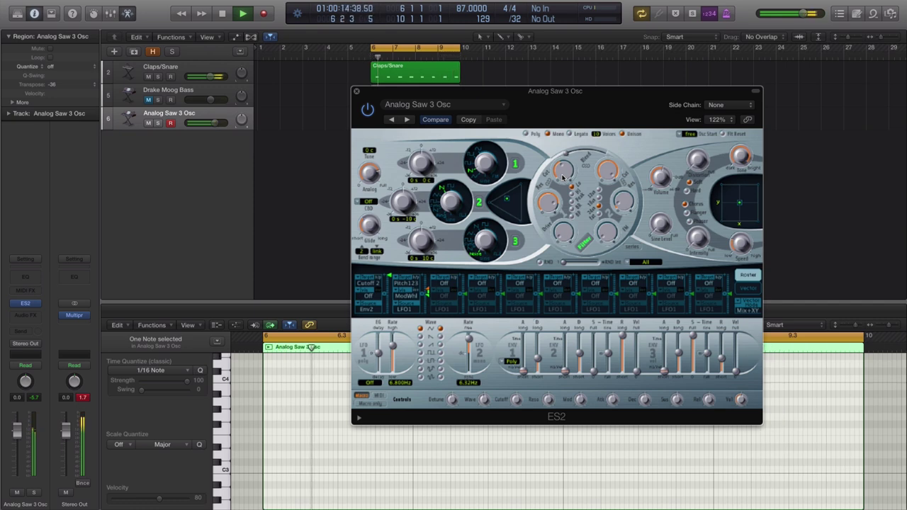
Stop playback, move the ES2 window aside, and scroll the Piano Roll to the C0–C1 bass notes.
key(space)
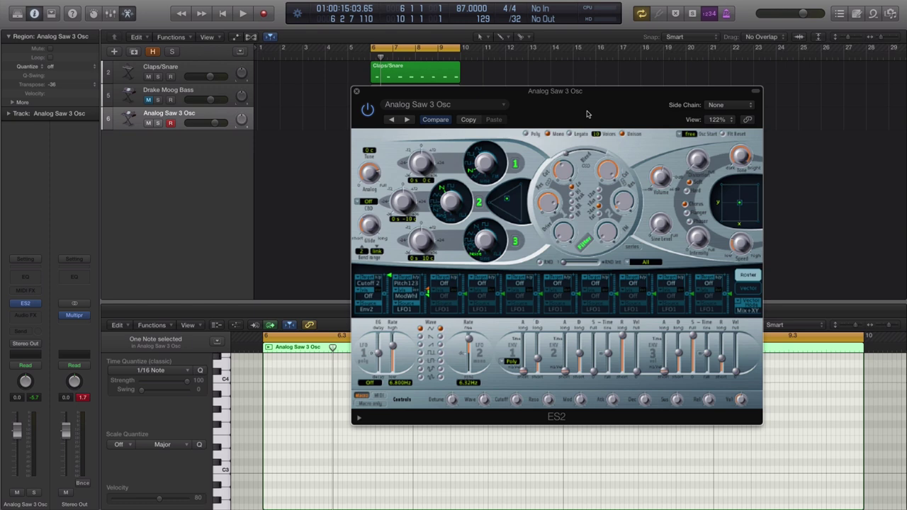
drag(587, 114, 622, 57)
scroll(320, 410, down, 10)
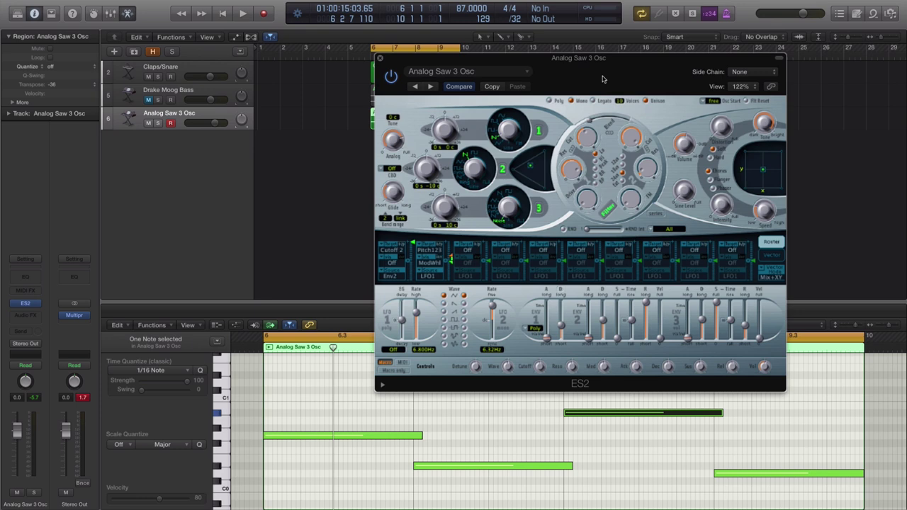
drag(602, 79, 577, 89)
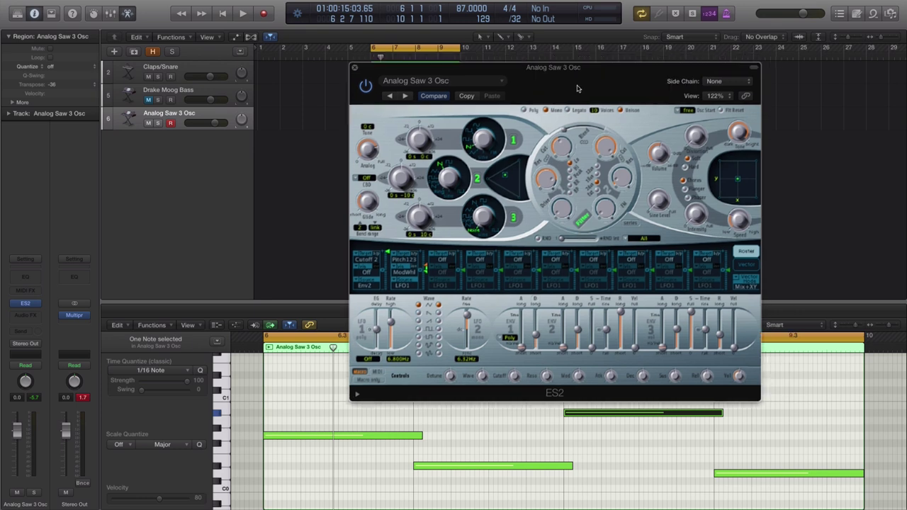